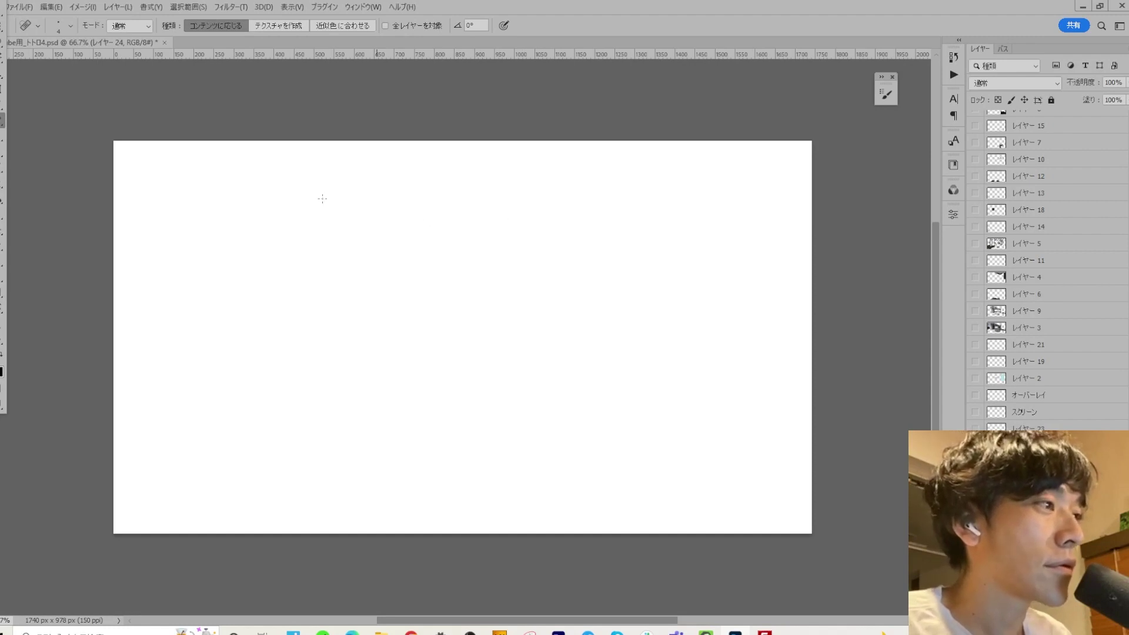
Select the Brush tool and bring up the Razer Synapse Tartarus V2 keypad window
click(2, 137)
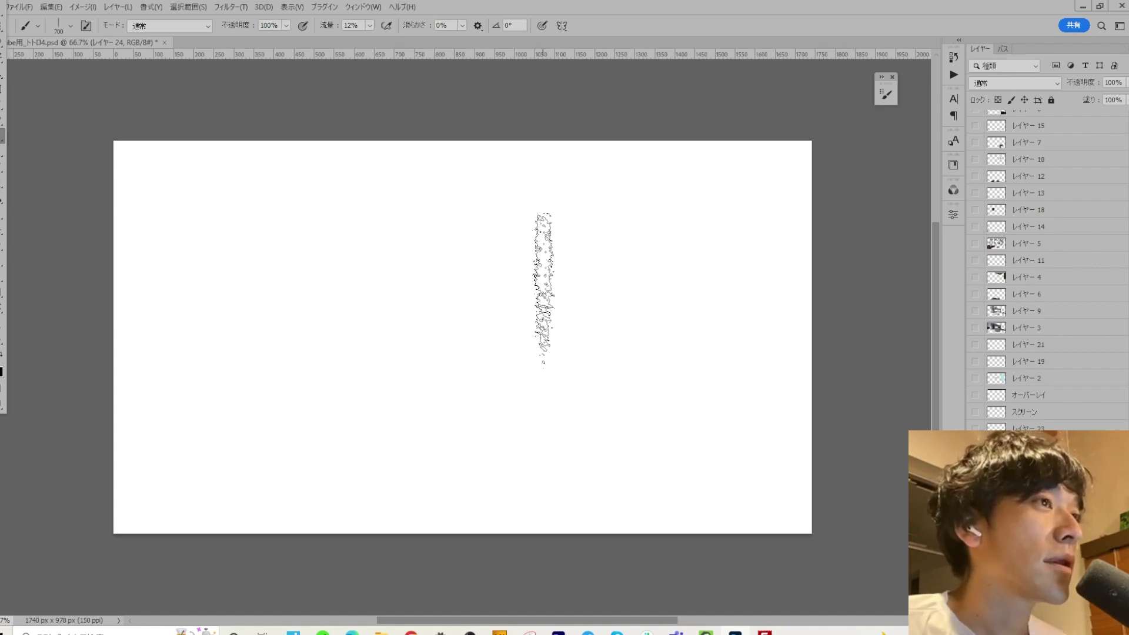
key(ctrl+d)
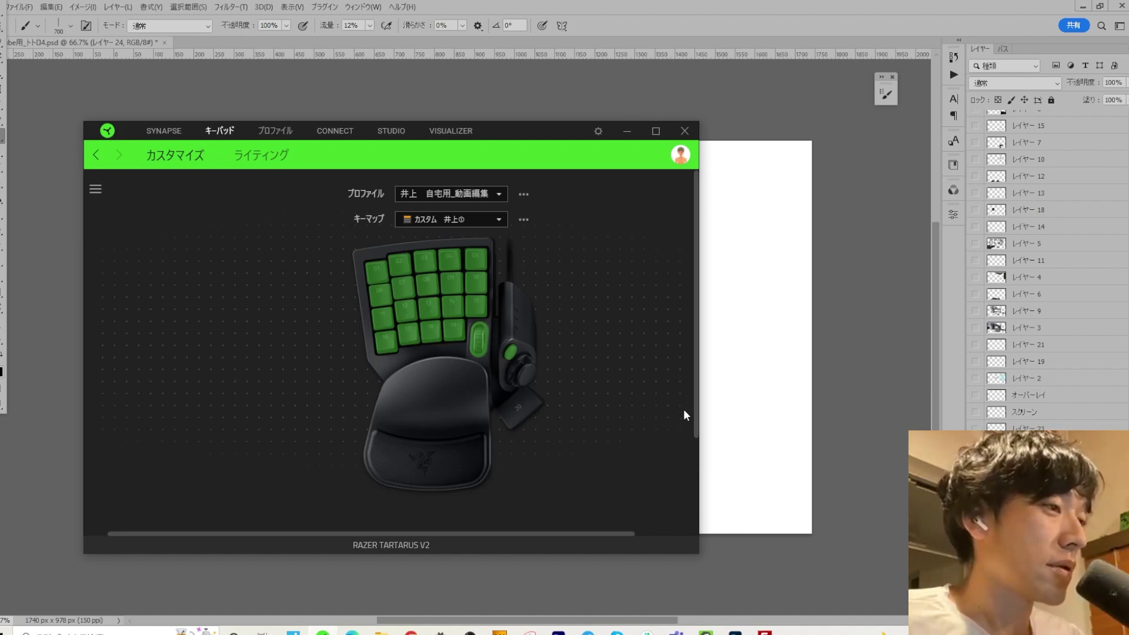
Switch away from and back to the Tartarus V2 keymap, then minimize Razer Synapse
key(alt+Tab)
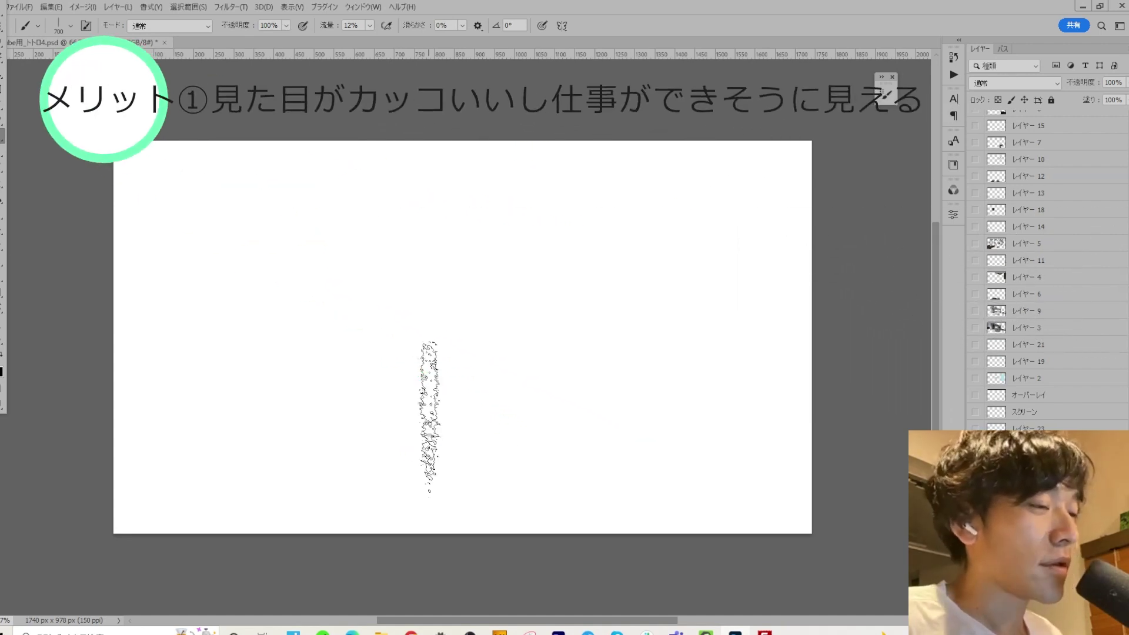
key(alt+Tab)
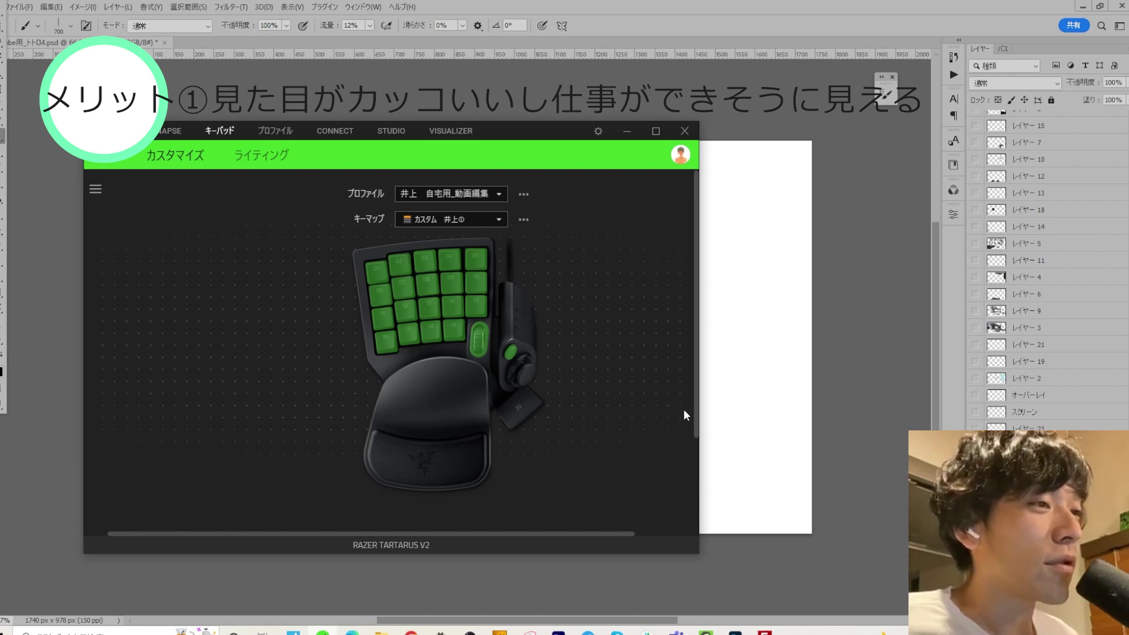
click(628, 130)
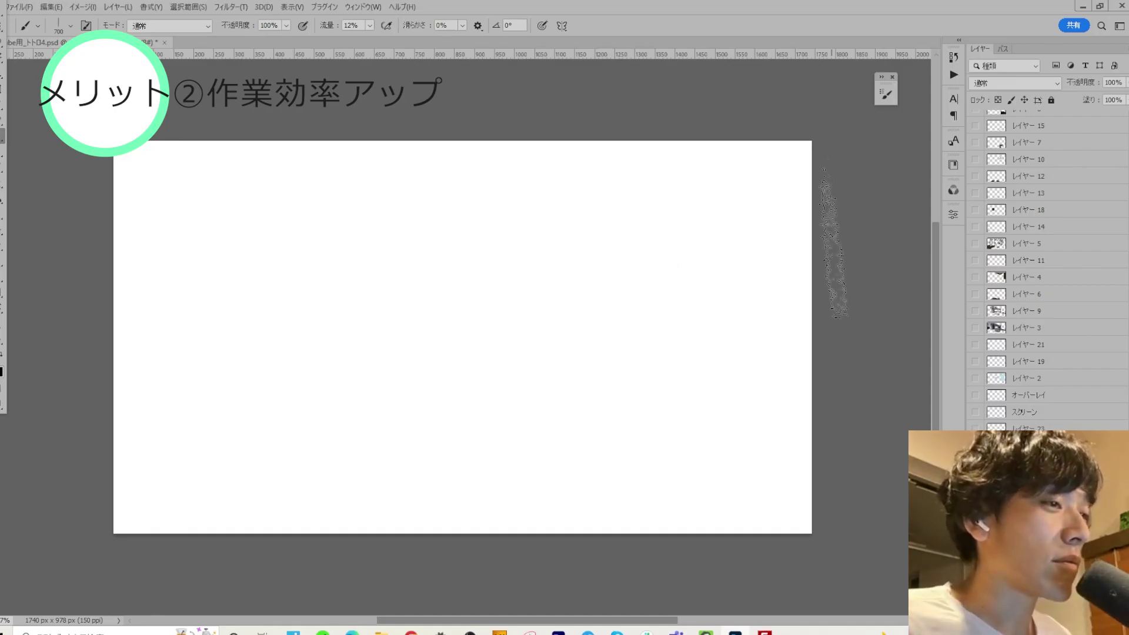
Set the brush to size 400 and paint the first diagonal green strokes
key(bracketleft)
key(bracketleft)
key(bracketleft)
key(bracketright)
key(bracketright)
key(bracketright)
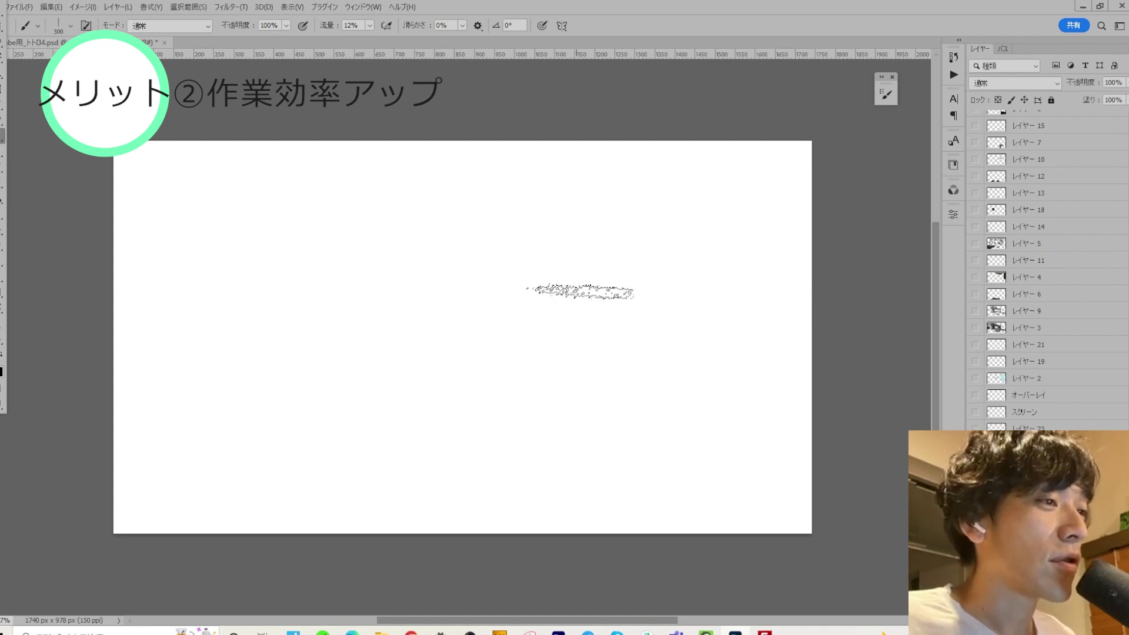
key(bracketright)
key(bracketright)
key(bracketright)
key(bracketleft)
key(bracketleft)
key(bracketright)
key(bracketright)
key(bracketright)
key(bracketleft)
key(bracketleft)
key(bracketleft)
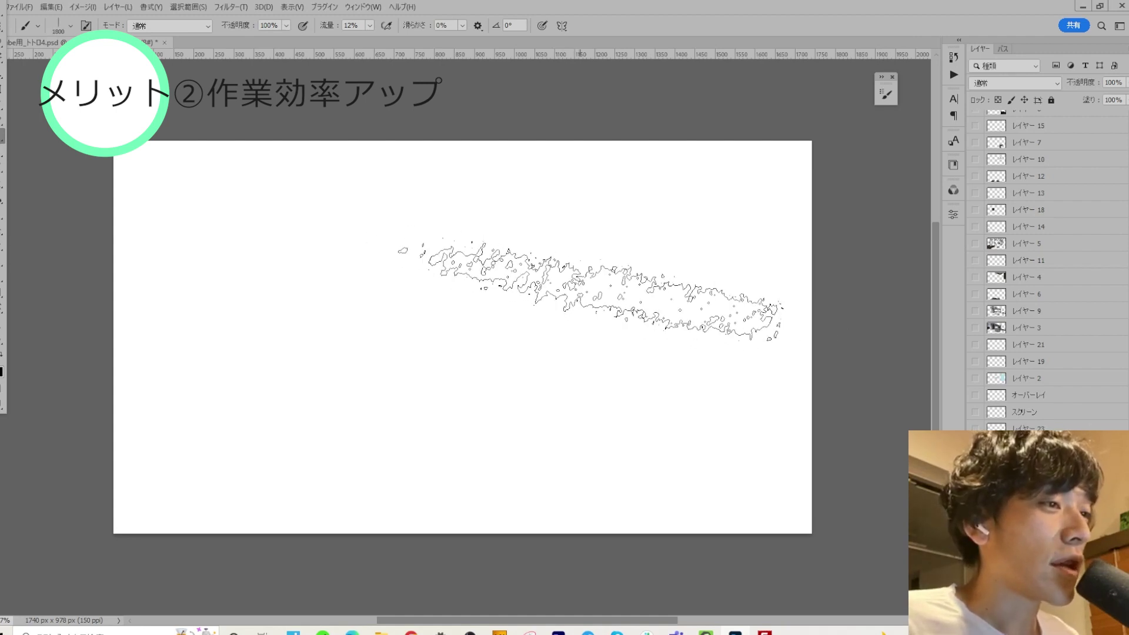
key(bracketleft)
key(bracketleft)
key(bracketleft)
drag(498, 284, 457, 377)
Paint overlapping strokes near the centre at brush 250–300, building a dark green blob
key(bracketleft)
key(bracketleft)
mouse_move(510, 306)
mouse_down()
mouse_move(487, 373)
mouse_move(570, 359)
mouse_move(404, 390)
mouse_move(449, 328)
mouse_up()
key(bracketright)
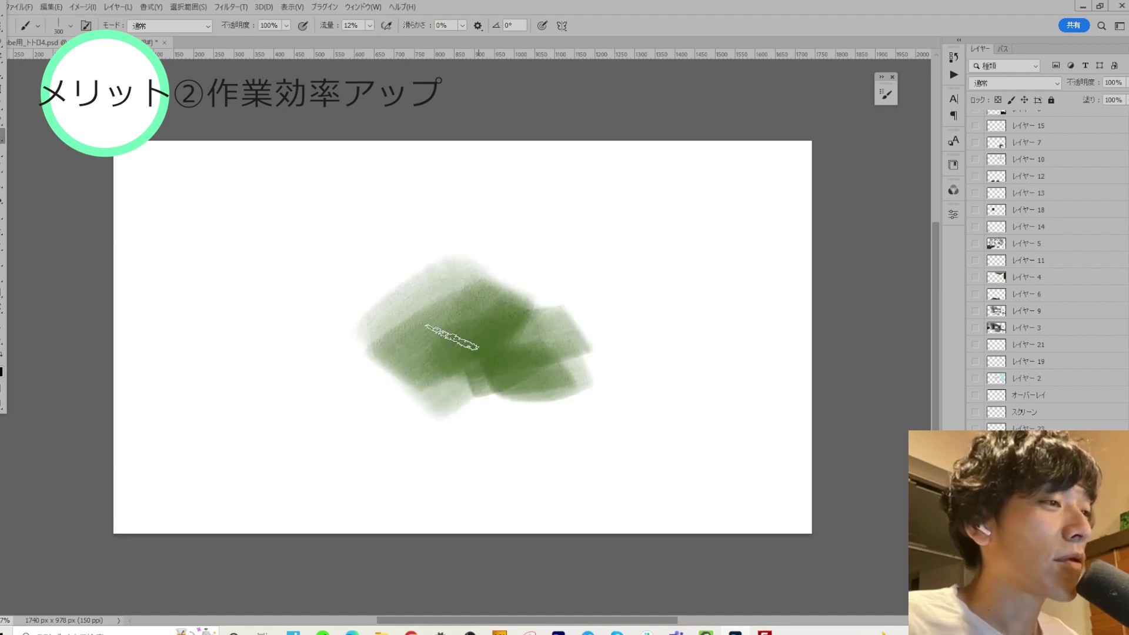
mouse_move(364, 353)
mouse_down()
mouse_move(416, 258)
mouse_move(390, 348)
mouse_move(277, 318)
mouse_move(299, 423)
mouse_up()
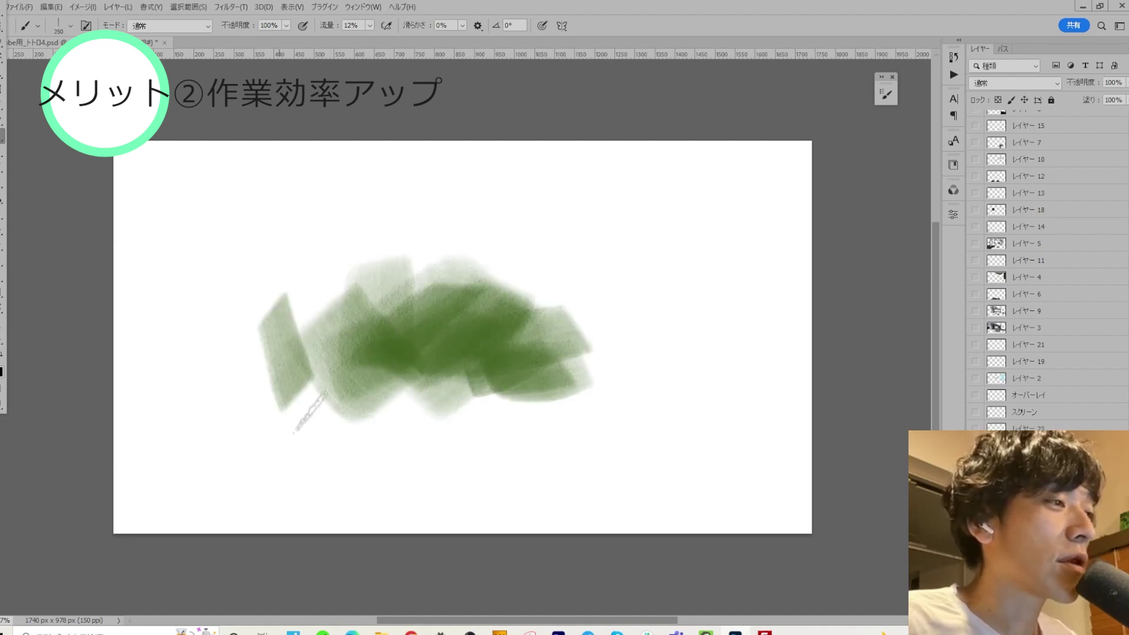
With a small brush, paint narrow vertical strokes on the canvas's left side
key(bracketright)
key(bracketright)
key(bracketright)
key(bracketleft)
key(bracketleft)
key(bracketleft)
drag(253, 250, 268, 367)
drag(300, 253, 307, 323)
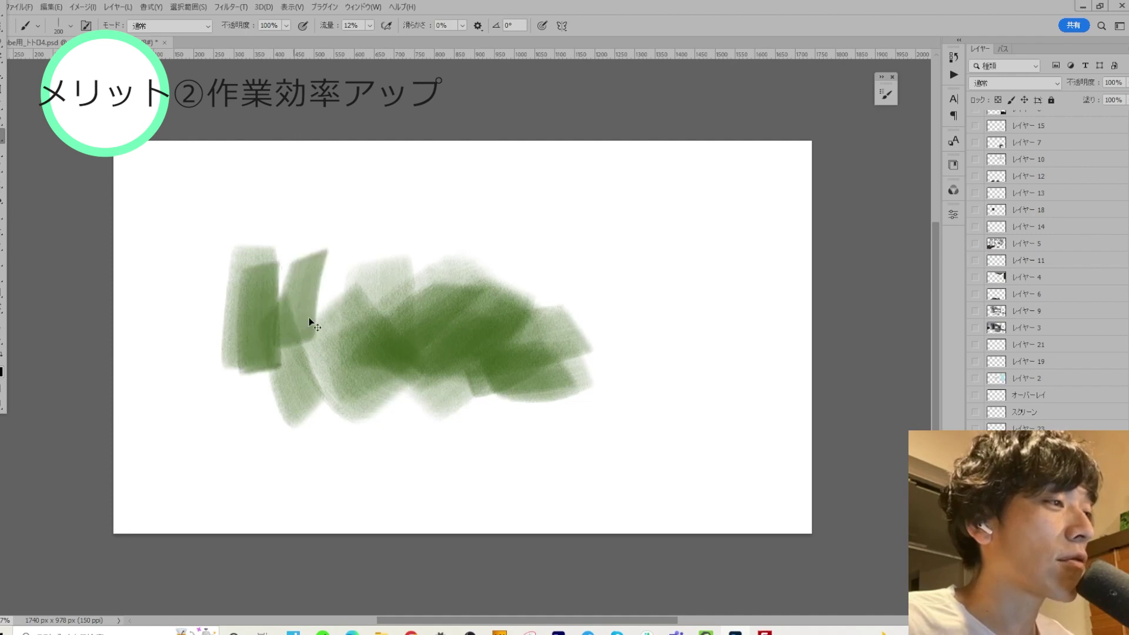
Add three diagonal green strokes across the upper part of the canvas
scroll(307, 323, up, 2)
drag(436, 282, 588, 177)
drag(500, 277, 620, 209)
drag(544, 285, 617, 244)
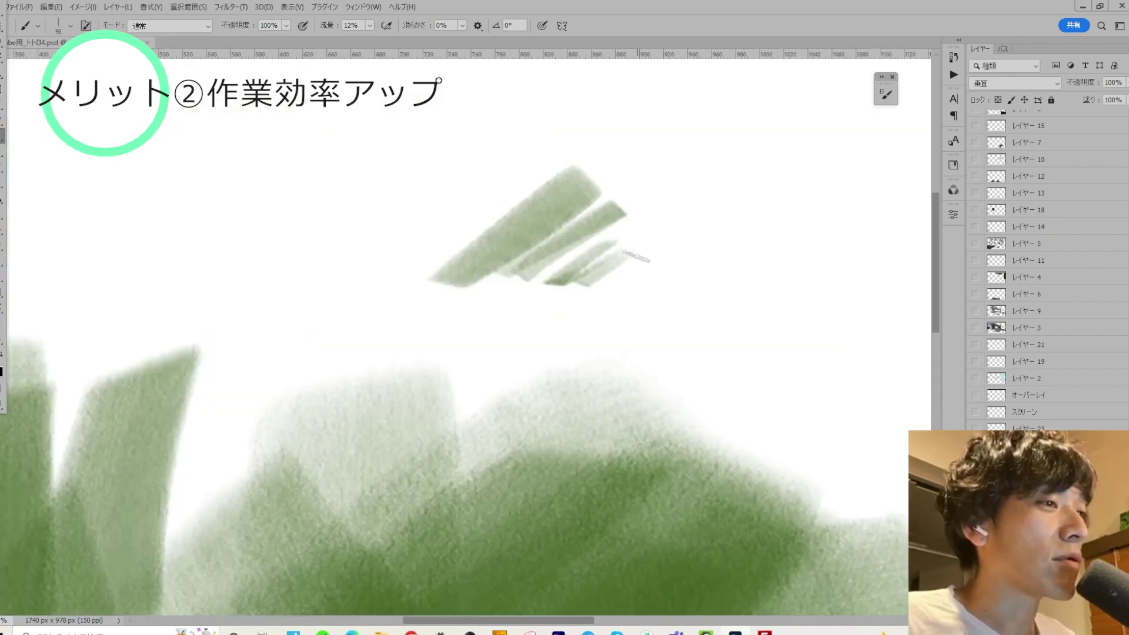
Shrink the brush to 90 and paint tall vertical strokes at right-centre
key(bracketleft)
key(bracketleft)
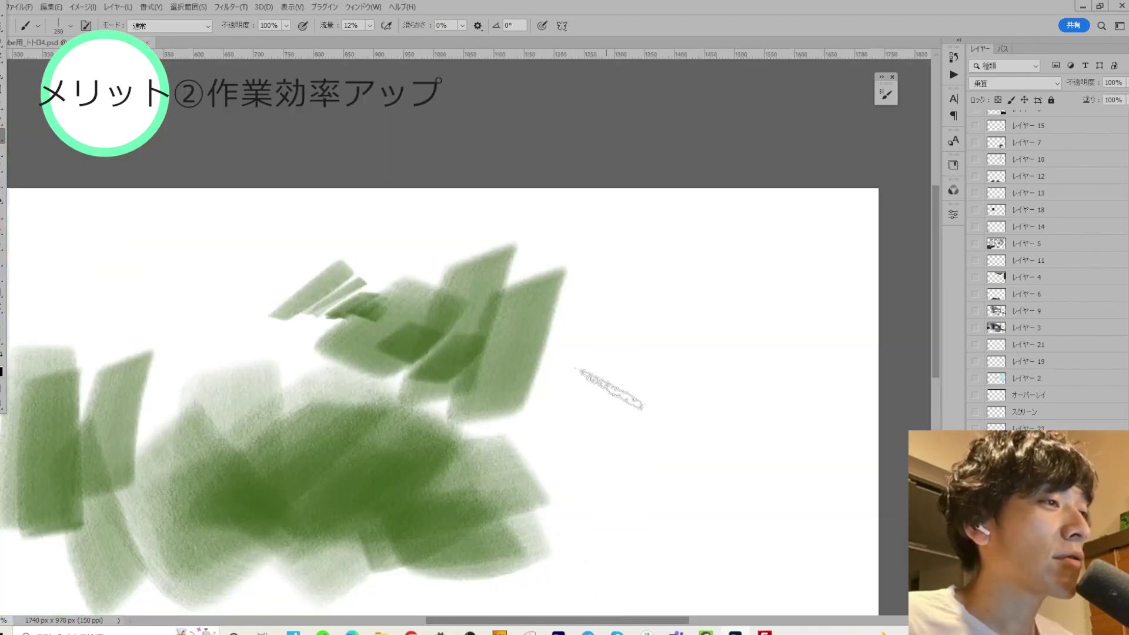
key(ctrl+minus)
drag(592, 307, 593, 434)
drag(635, 305, 593, 391)
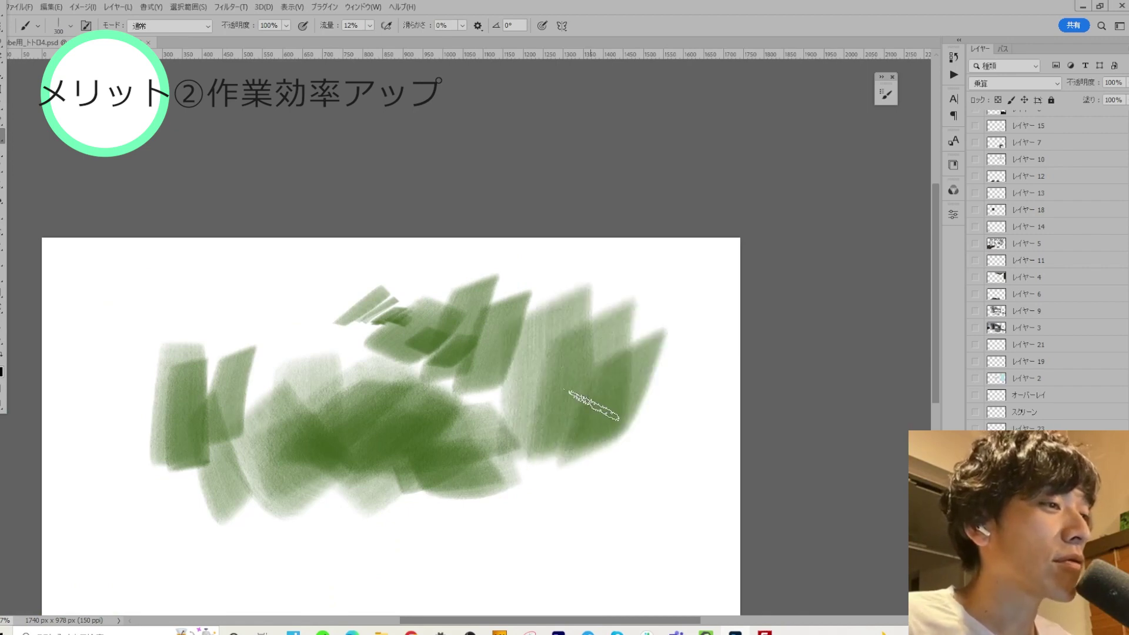
mouse_move(658, 341)
mouse_down()
mouse_move(670, 423)
mouse_move(643, 516)
mouse_move(555, 454)
mouse_move(466, 461)
mouse_move(350, 515)
mouse_move(153, 452)
mouse_move(217, 318)
mouse_move(377, 329)
mouse_move(461, 314)
mouse_up()
Paint large dark-green strokes across the foliage at brush 700, then return the brush to 400
key(bracketright)
key(bracketright)
key(ctrl+minus)
key(bracketright)
key(bracketright)
key(bracketright)
drag(553, 311, 329, 353)
mouse_move(329, 306)
mouse_down()
mouse_move(529, 382)
mouse_move(365, 377)
mouse_up()
key(ctrl+plus)
key(bracketleft)
key(bracketleft)
key(bracketleft)
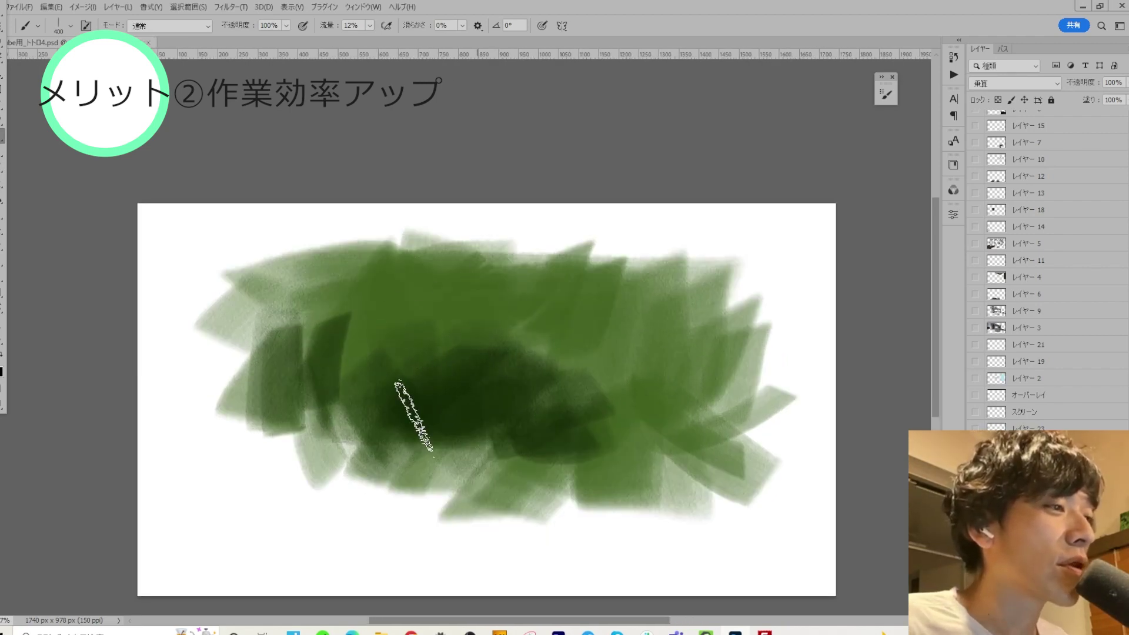
key(ctrl+minus)
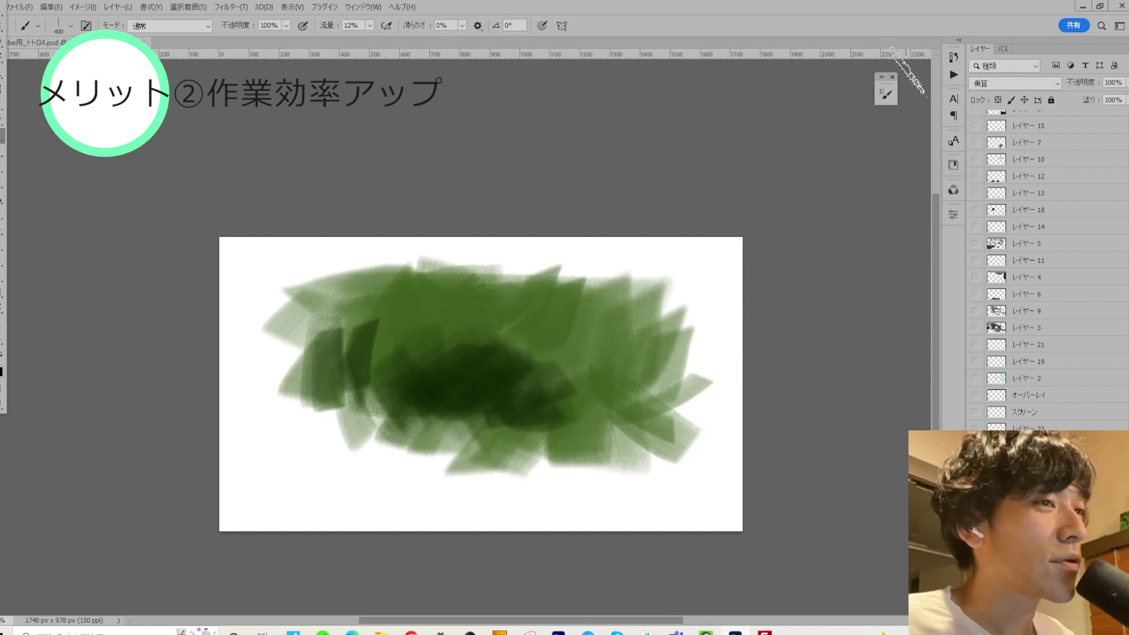
Toggle the keypad window, then zoom in and out on the green foliage
click(706, 632)
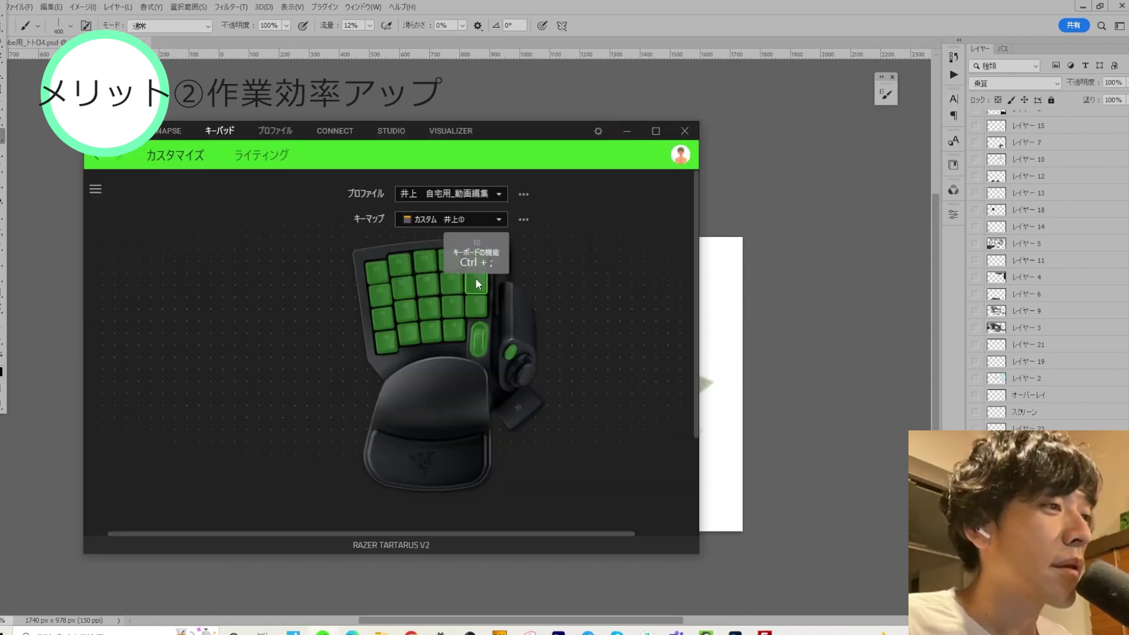
click(706, 632)
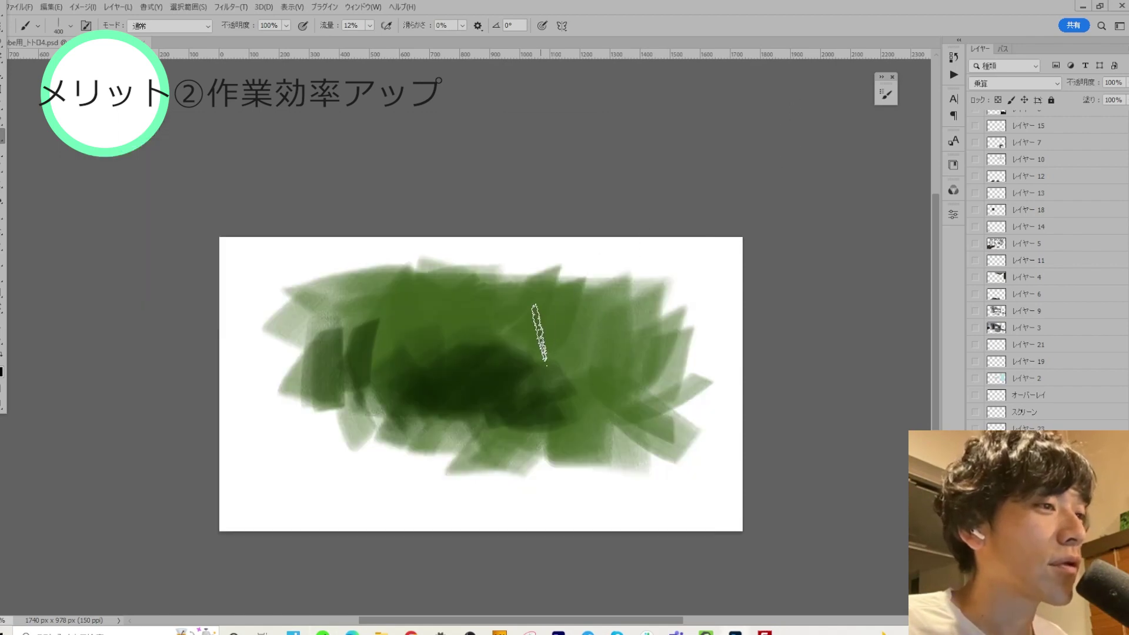
key(ctrl+plus)
key(ctrl+minus)
key(ctrl+minus)
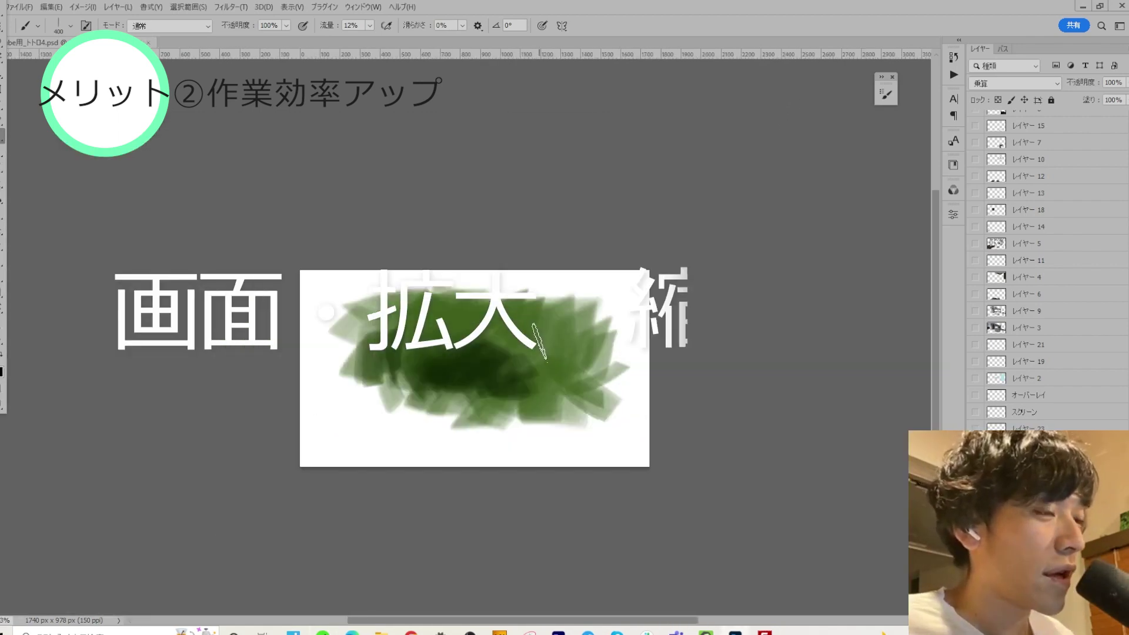
key(ctrl+plus)
key(ctrl+plus)
key(ctrl+minus)
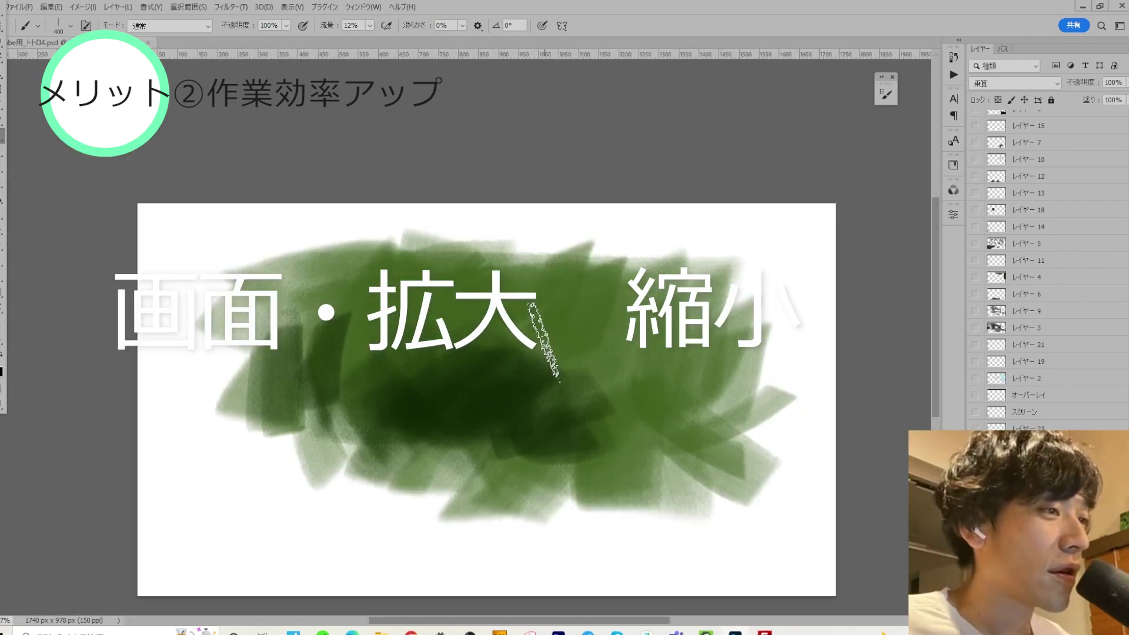
key(ctrl+minus)
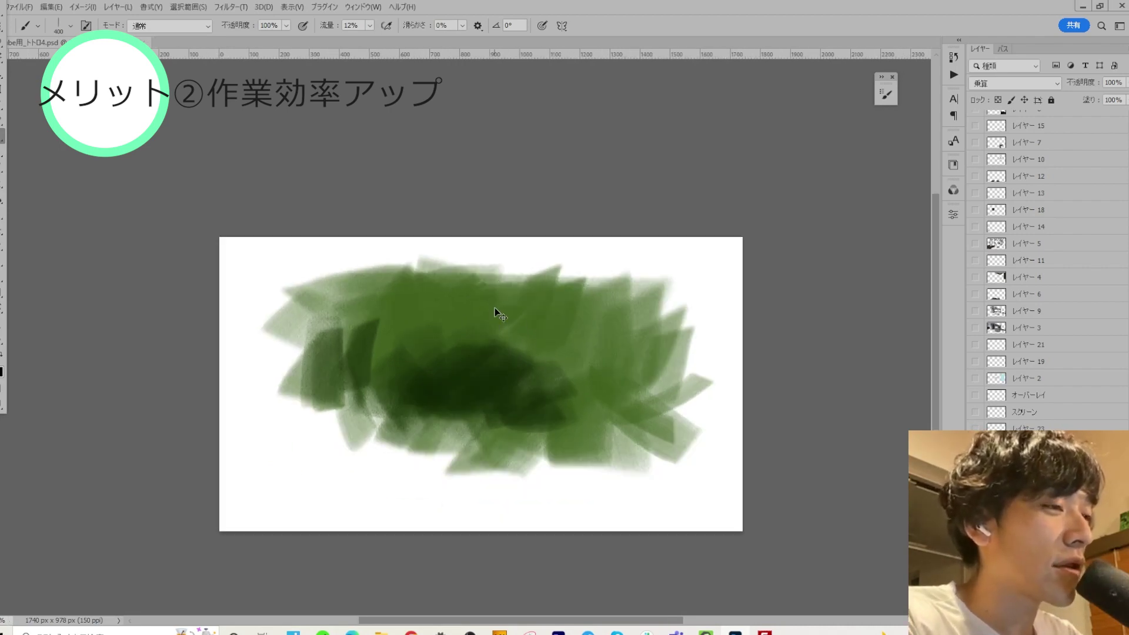
Zoom out to the whole canvas, zoom closer, and shrink the brush toward 125
key(ctrl+minus)
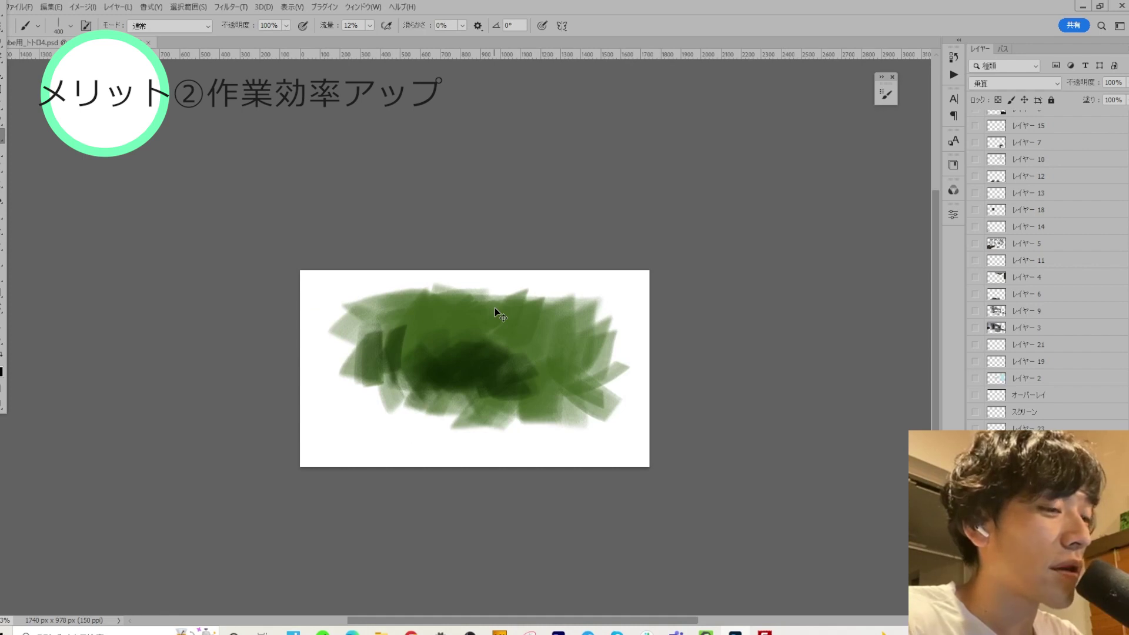
key(ctrl+plus)
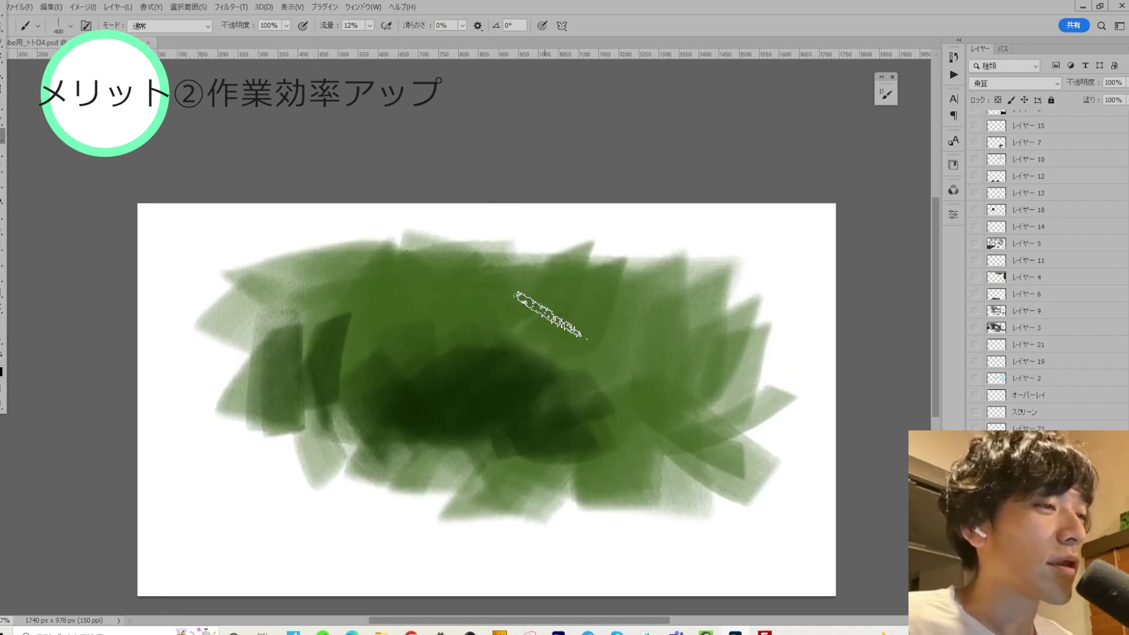
key(ctrl+plus)
key(ctrl+minus)
key(ctrl+minus)
Shrink the brush one more step and minimize the Razer Synapse keypad window
key(bracketleft)
key(bracketleft)
key(bracketleft)
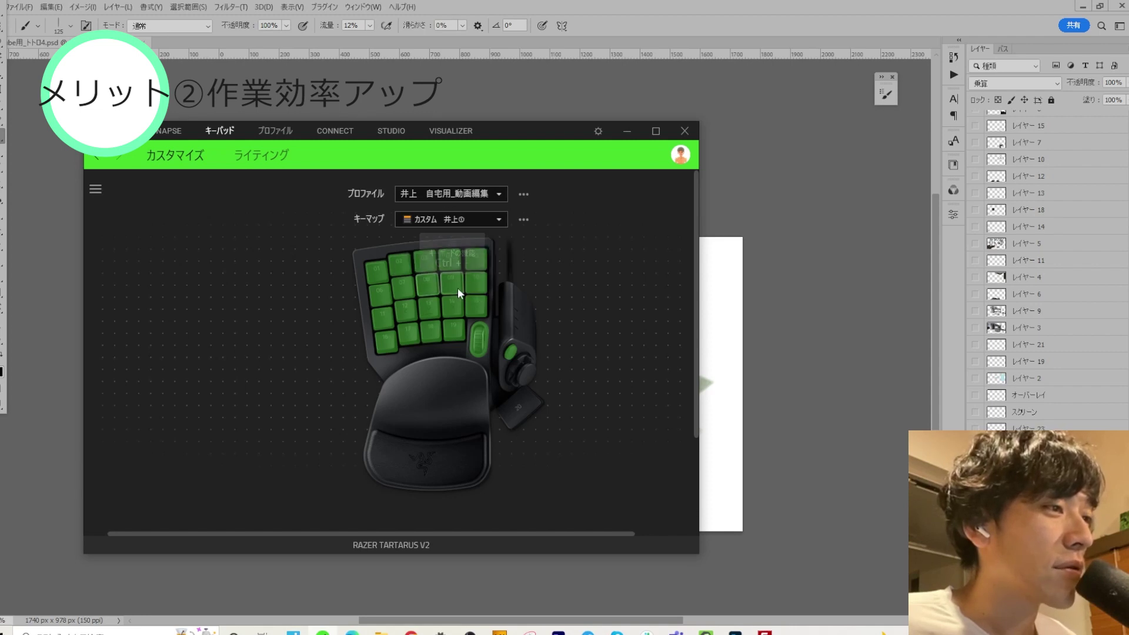
click(628, 131)
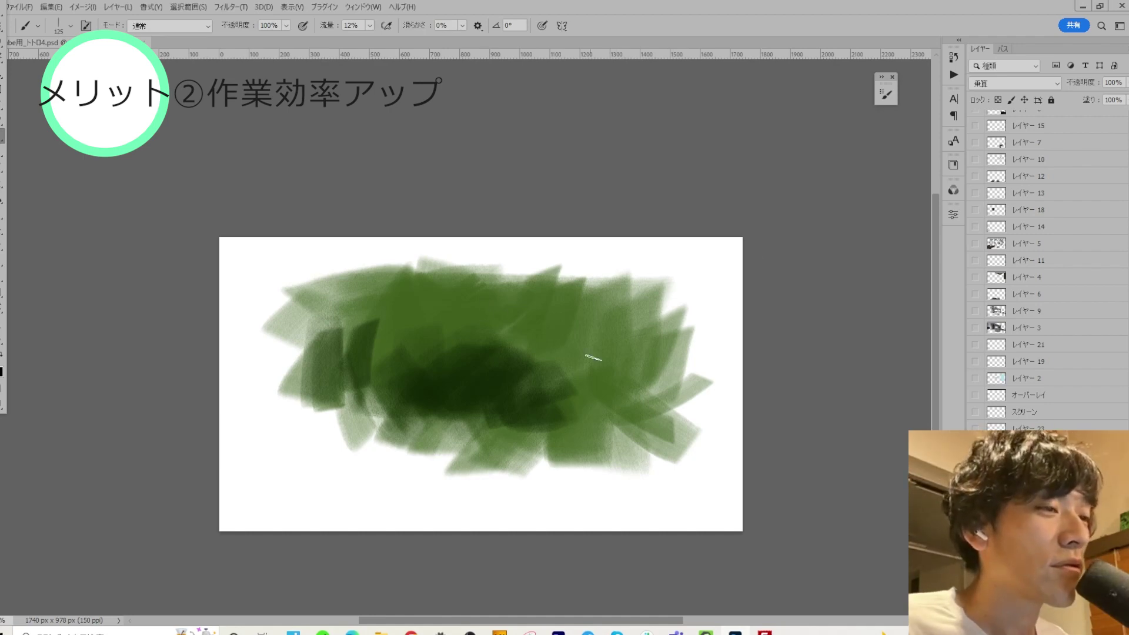
Undo the extra green paint and switch the layer blend modes to スクリーン and オーバーレイ
scroll(1124, 336, down, 3)
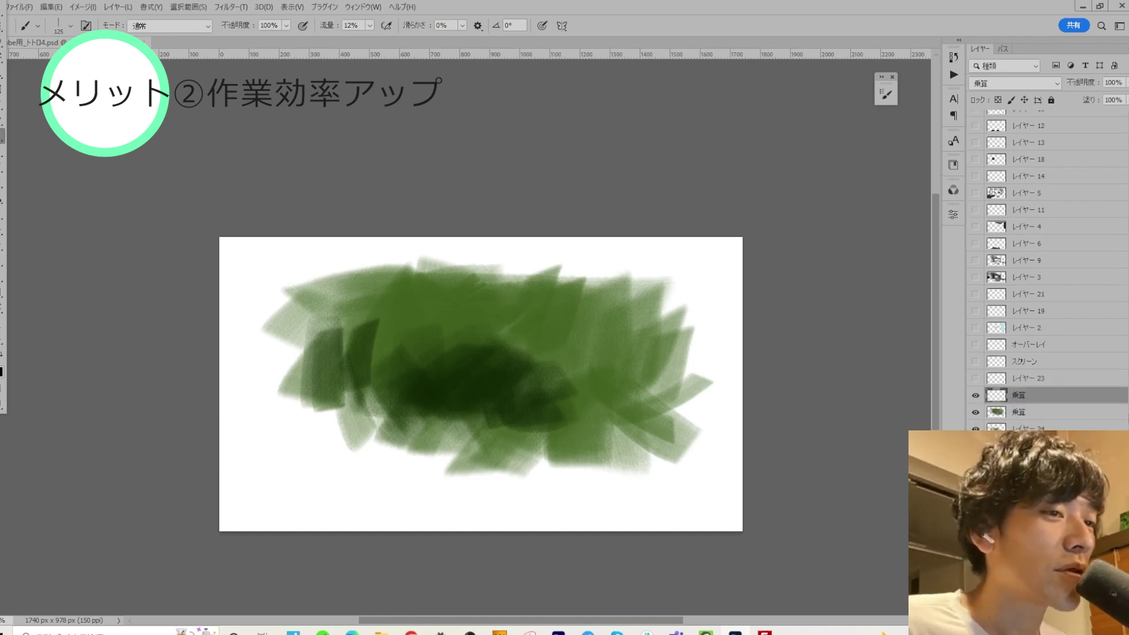
key(Delete)
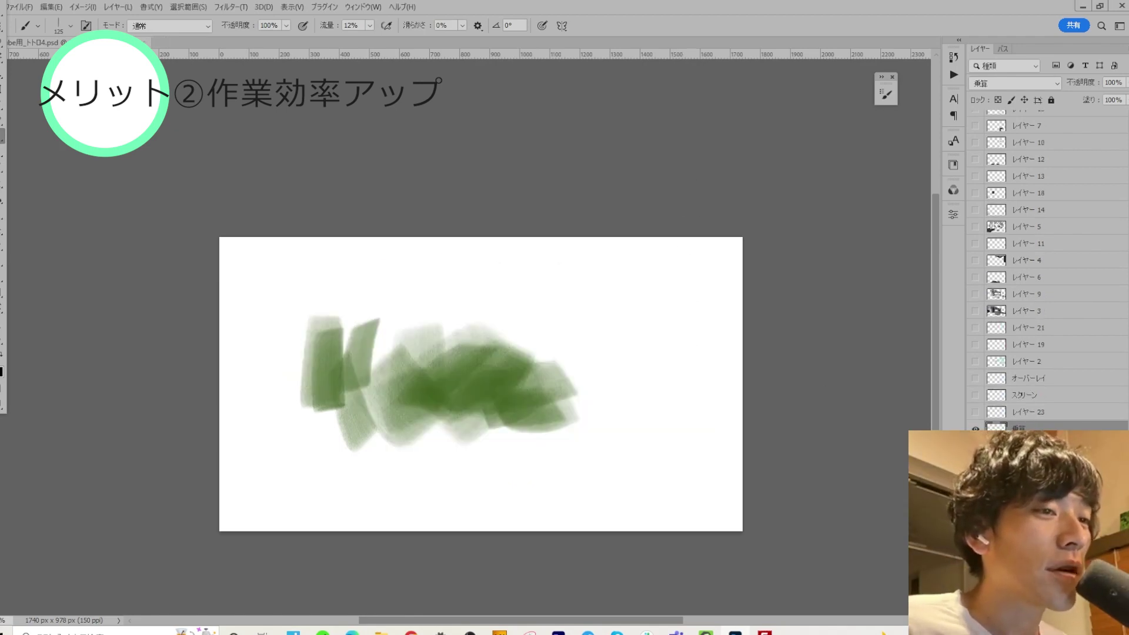
key(Delete)
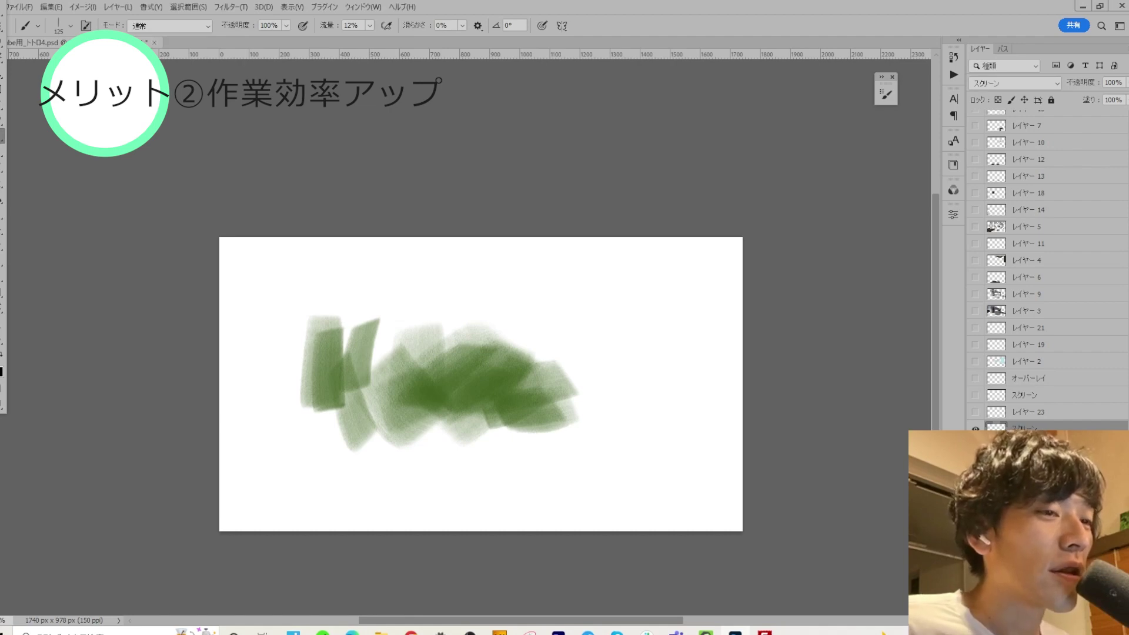
key(alt+shift+o)
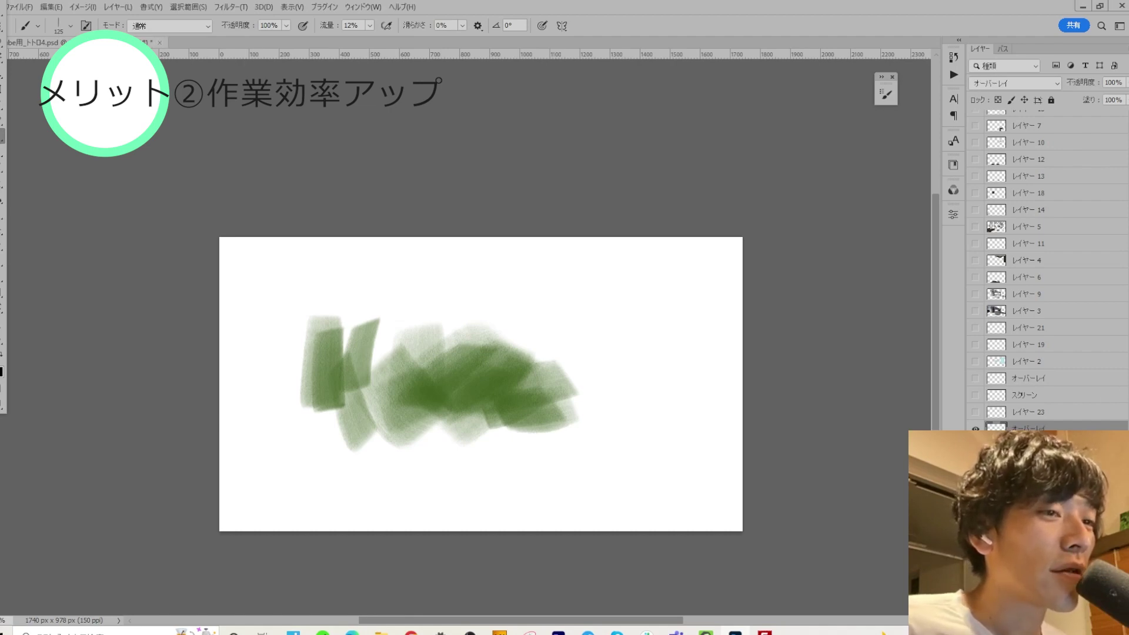
scroll(987, 389, down, 3)
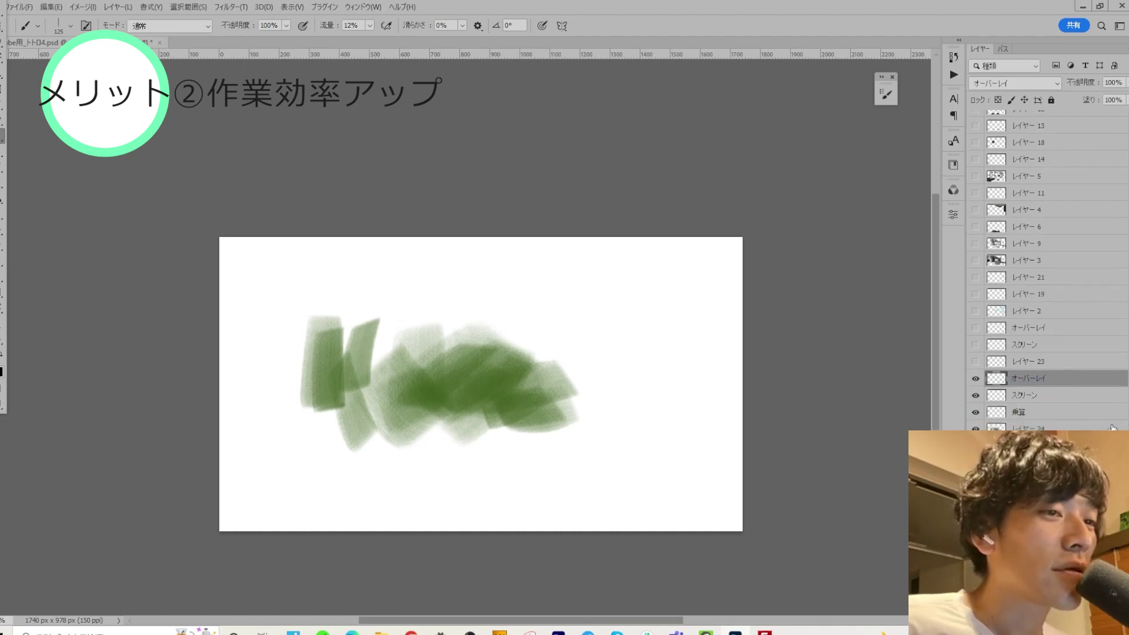
Compare the オーバーレイ layer, hide the オーバーレイ, スクリーン and 乗算 layers, and select 乗算
click(975, 379)
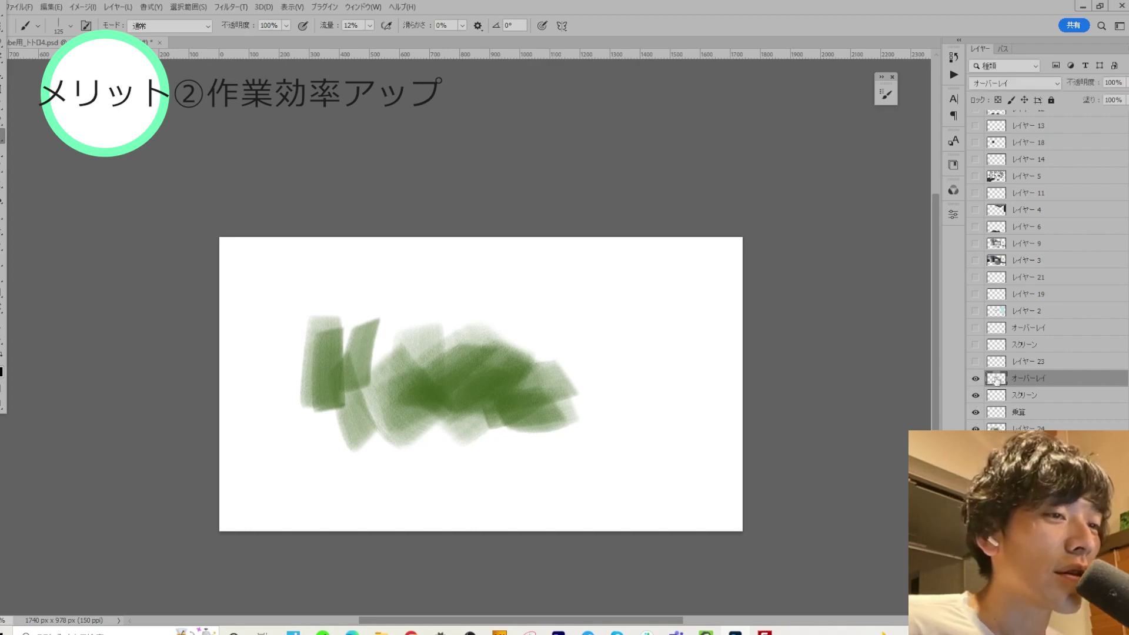
click(975, 379)
click(976, 379)
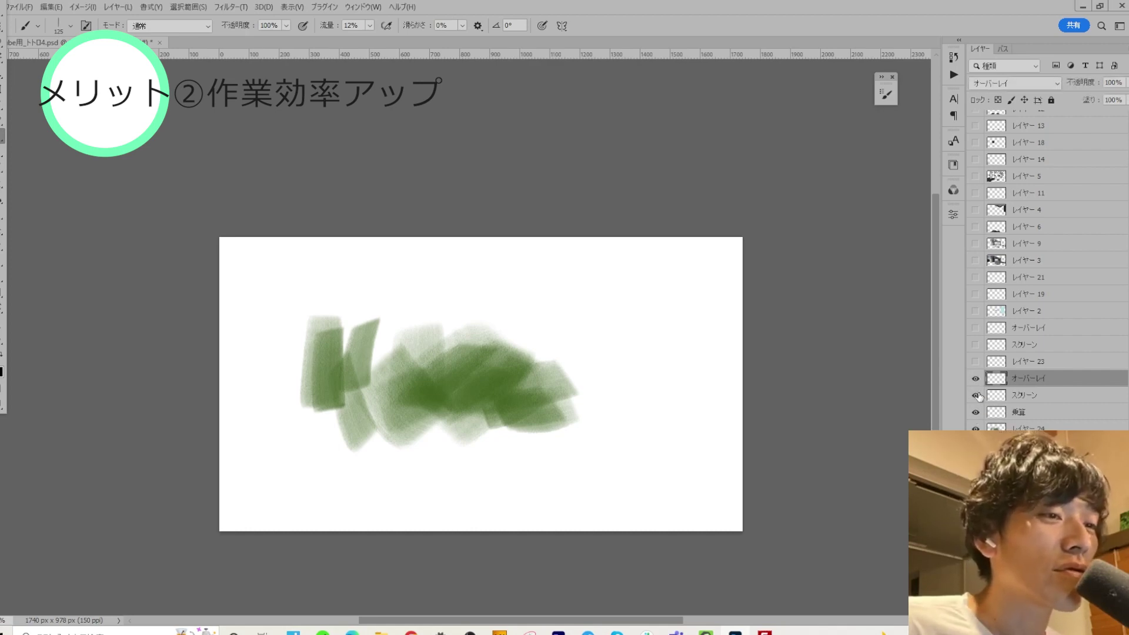
drag(974, 378, 975, 413)
click(1023, 412)
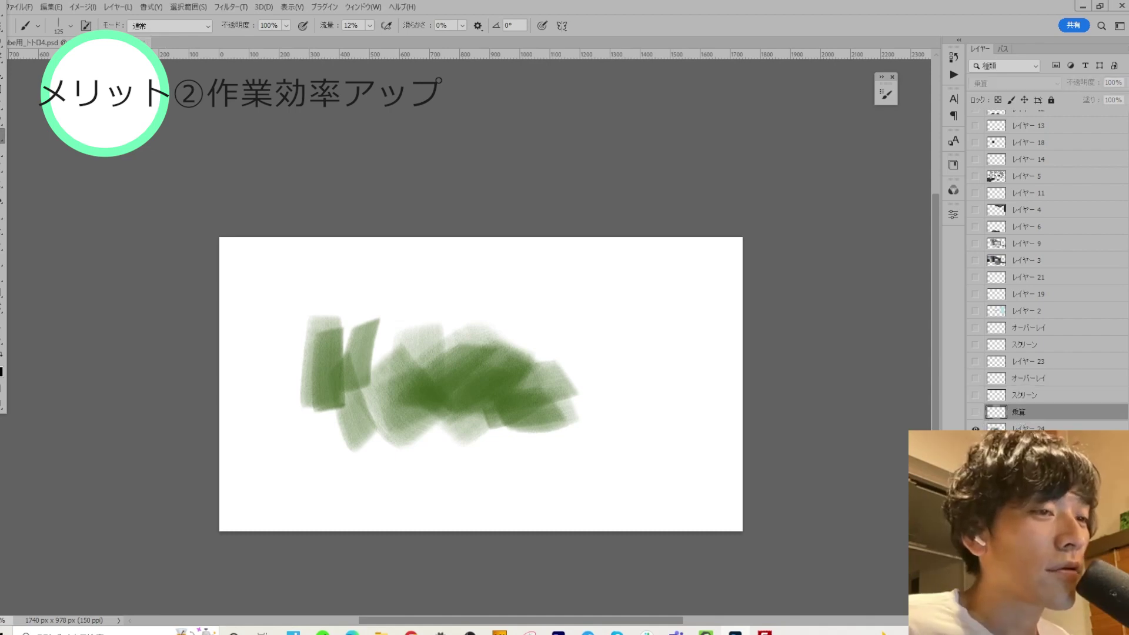
Add new layer レイヤー 25 above 乗算 with the 乗算 blend mode
key(ctrl+shift+alt+n)
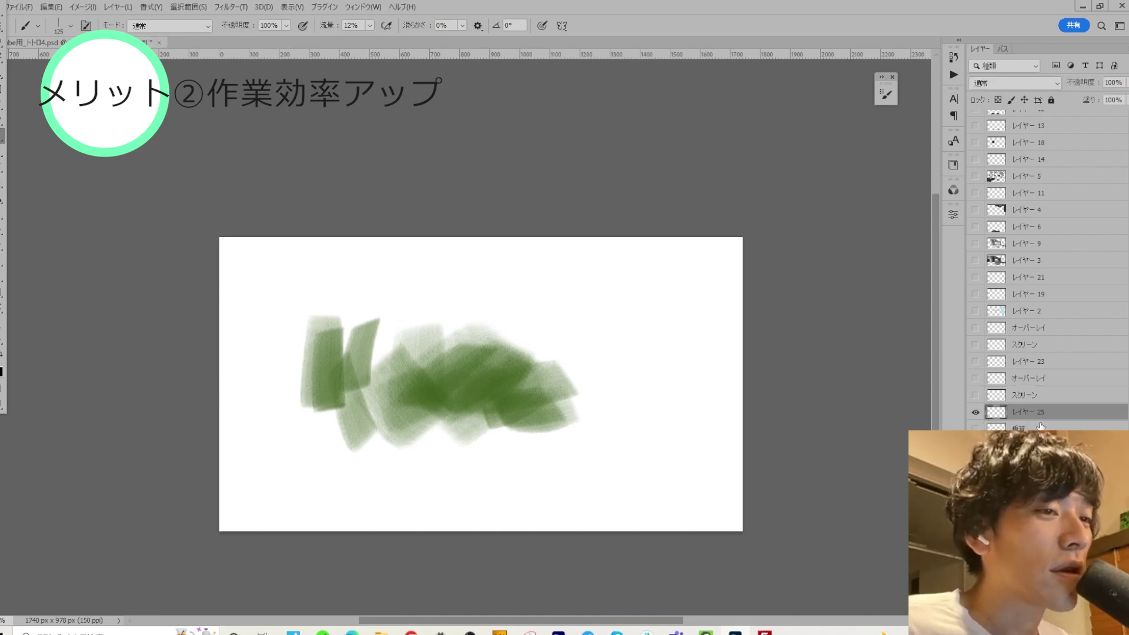
click(1035, 83)
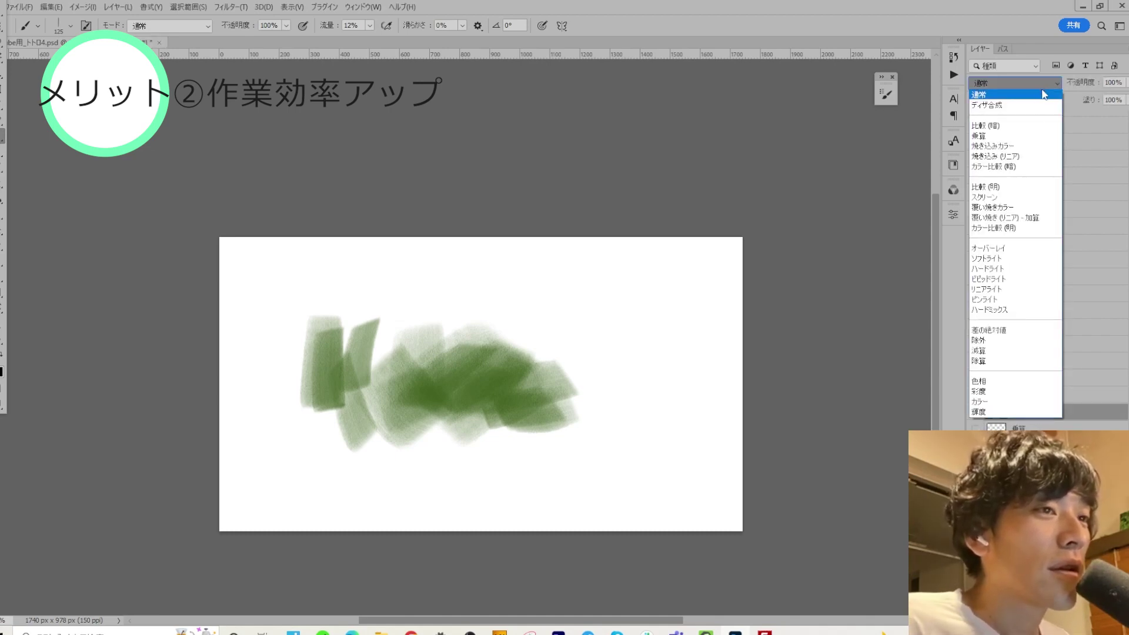
click(981, 135)
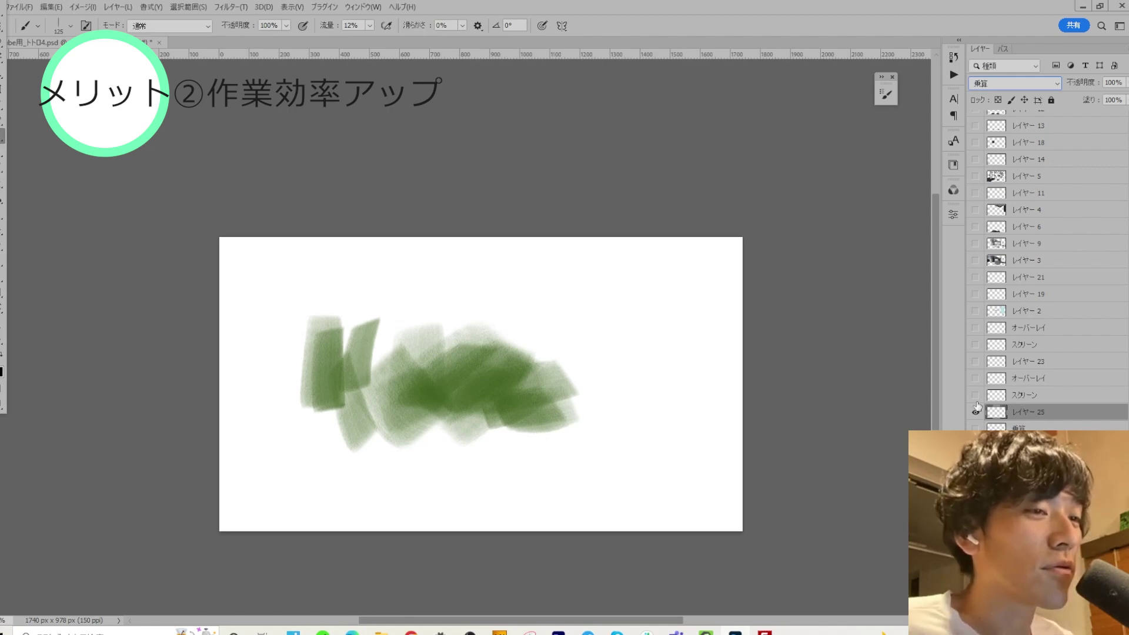
Set レイヤー 25's blend mode back to 通常
key(Up)
key(Up)
key(Up)
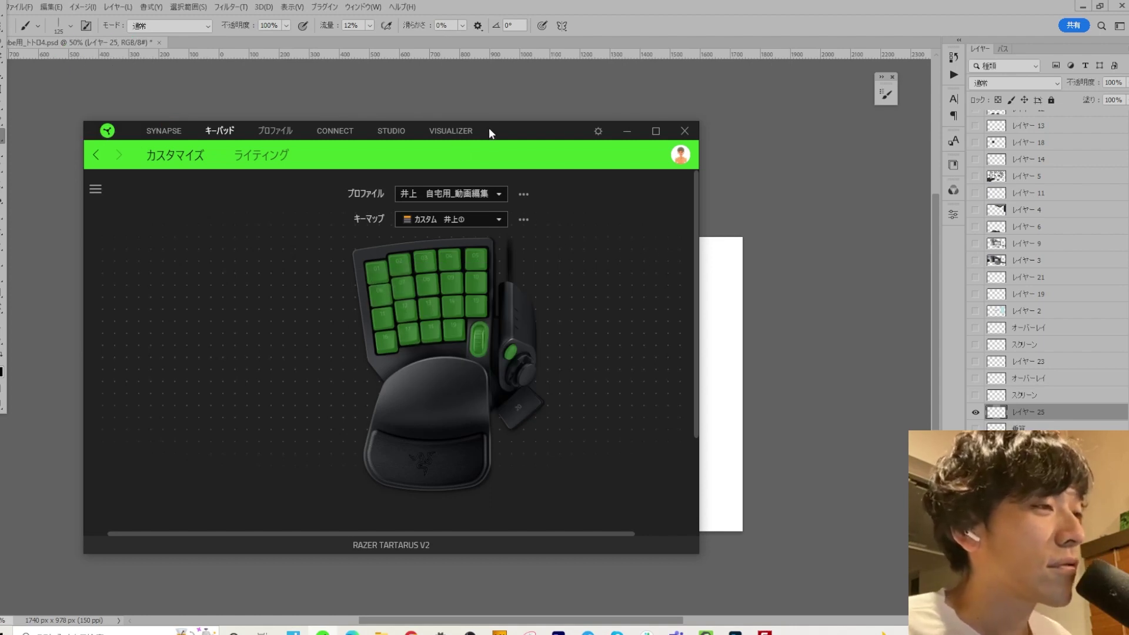
Minimize the Razer Synapse window to reveal the green bush painting
click(543, 90)
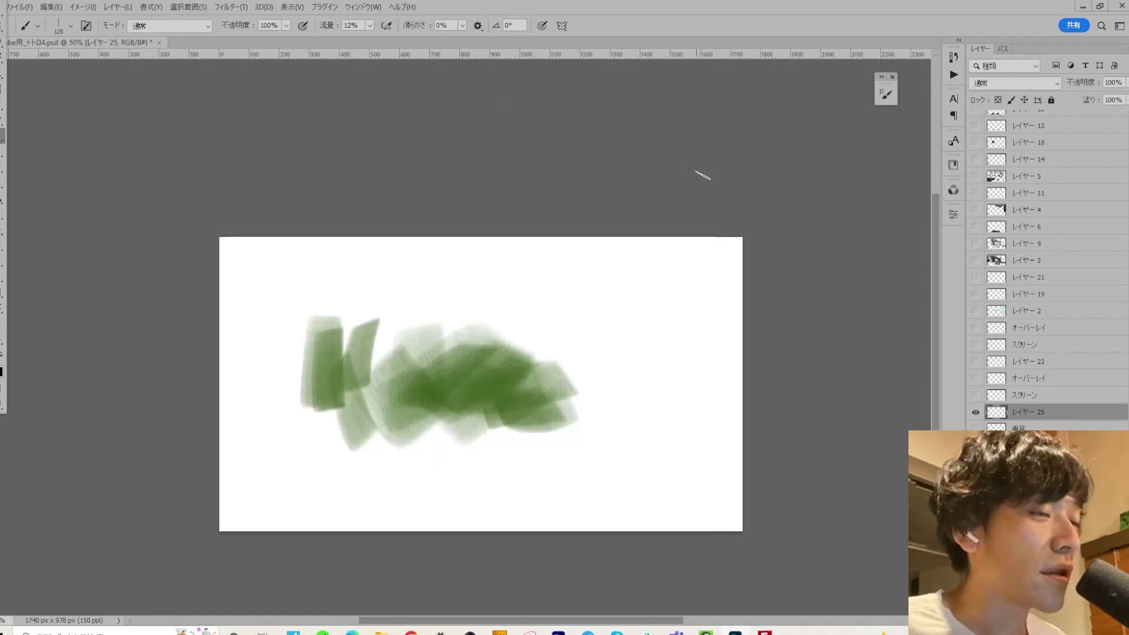